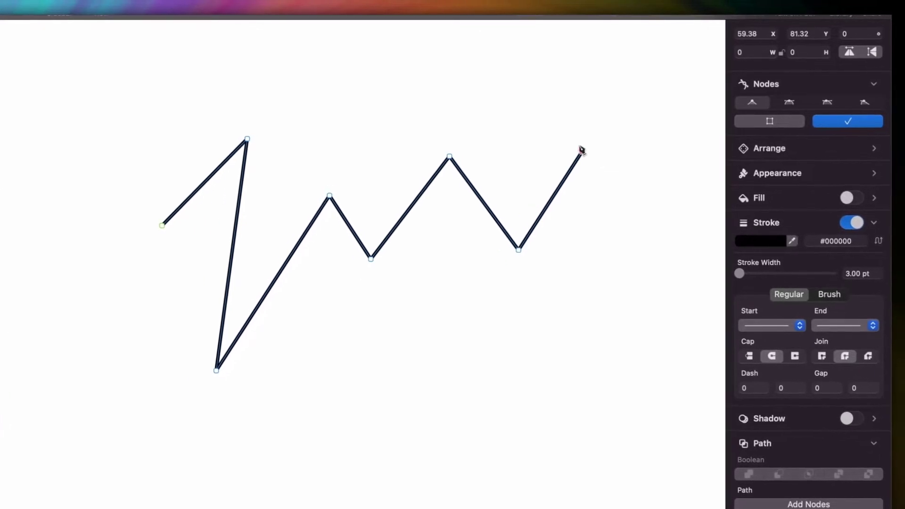
# End the zigzag path, then select its end node and confirm it with the Nodes checkmark
pyautogui.press('Escape')
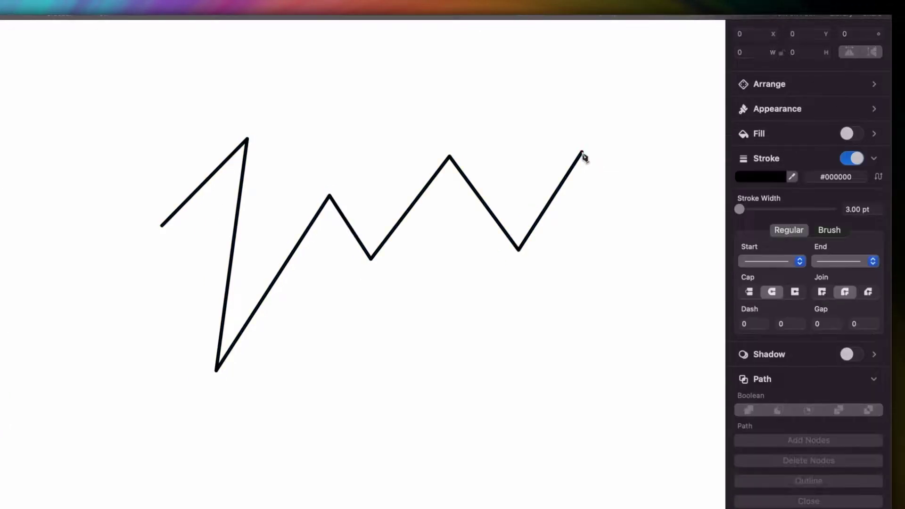
pyautogui.click(582, 153)
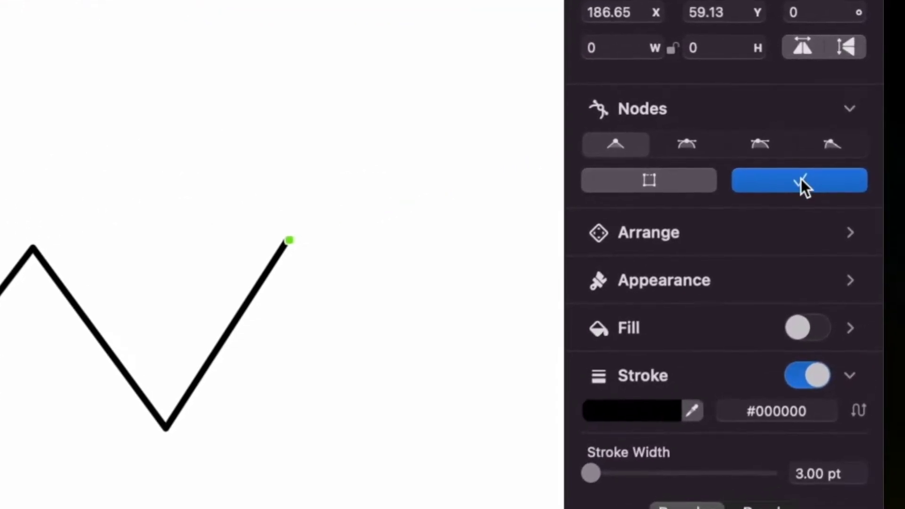
pyautogui.click(800, 180)
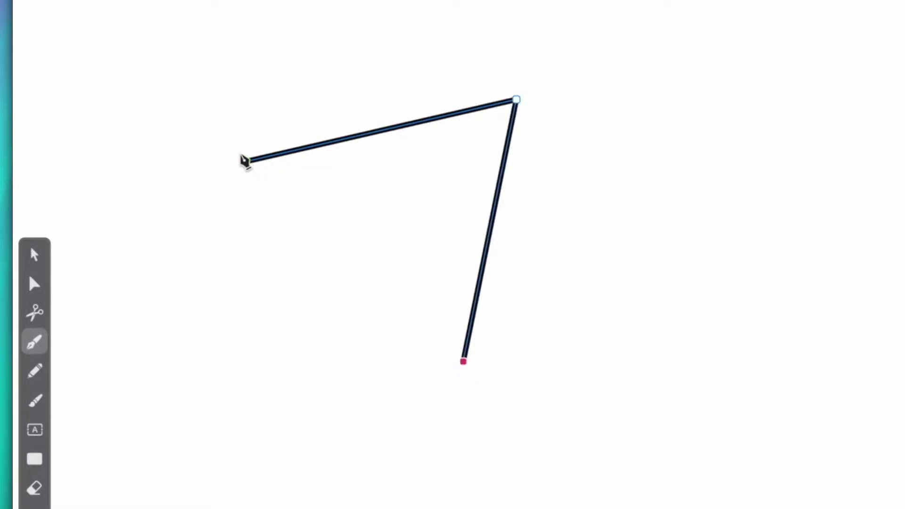
# Close the triangle by clicking back on its first corner node
pyautogui.click(246, 162)
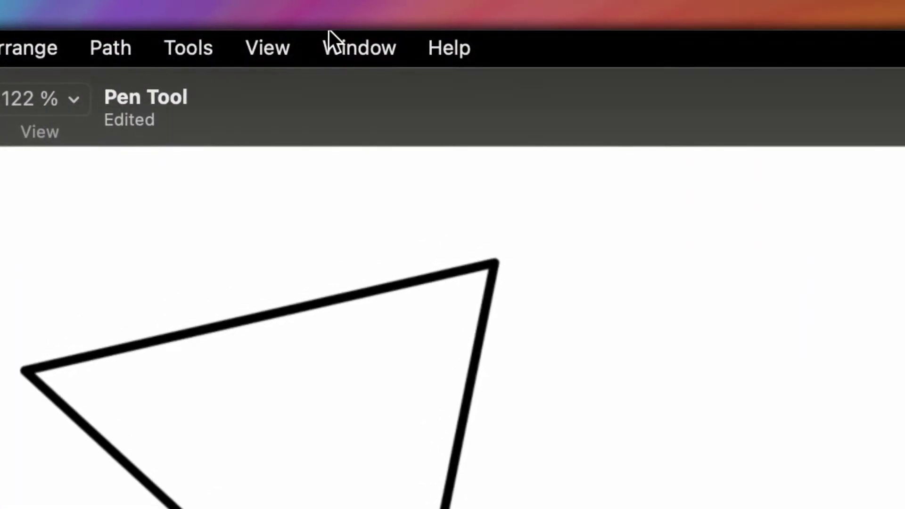
# Enable View > Snap to Grid and draw the square's left, bottom and right sides on grid corners
pyautogui.click(276, 41)
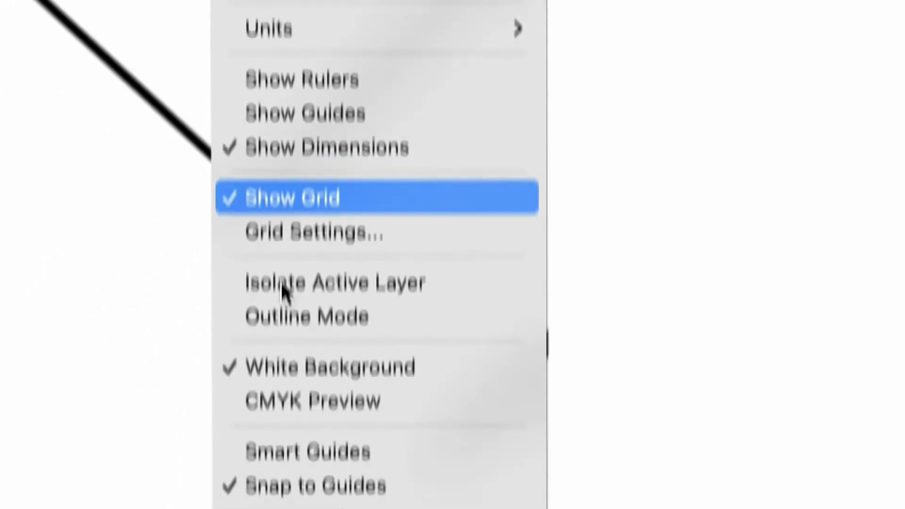
pyautogui.click(335, 418)
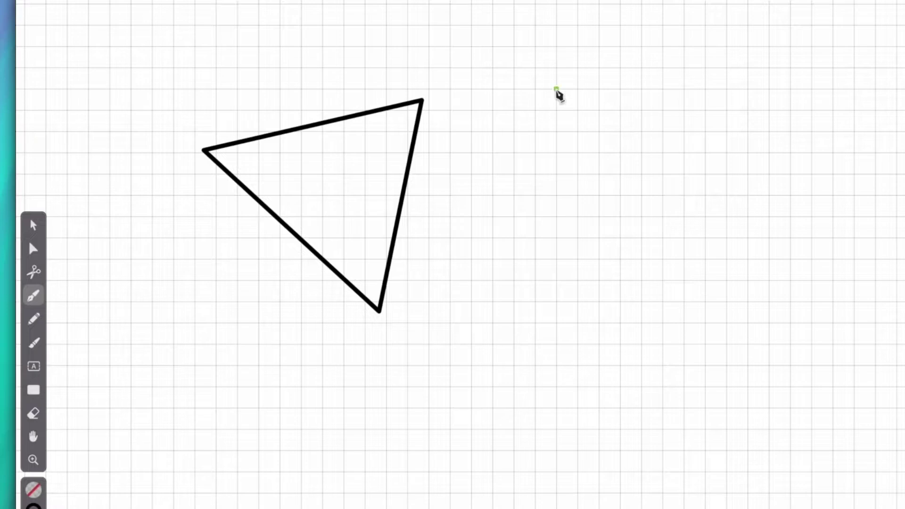
pyautogui.click(556, 280)
pyautogui.click(747, 281)
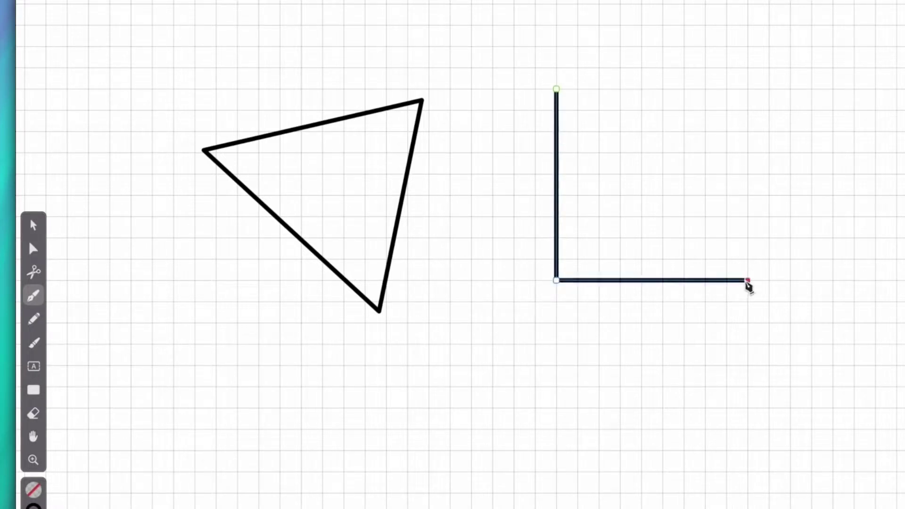
pyautogui.click(747, 89)
# Close the square at its start corner, then draw a two-anchor smooth curve below and finish it
pyautogui.click(556, 89)
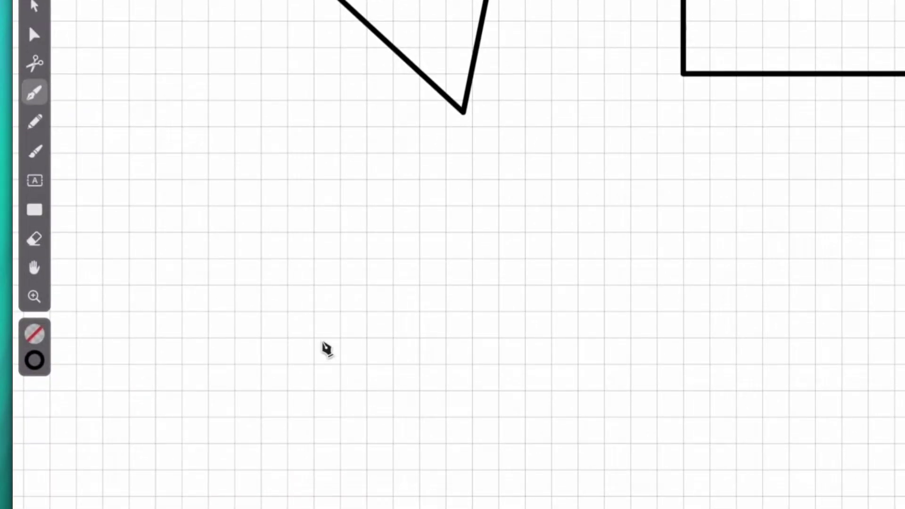
pyautogui.moveTo(313, 337); pyautogui.dragTo(446, 432)
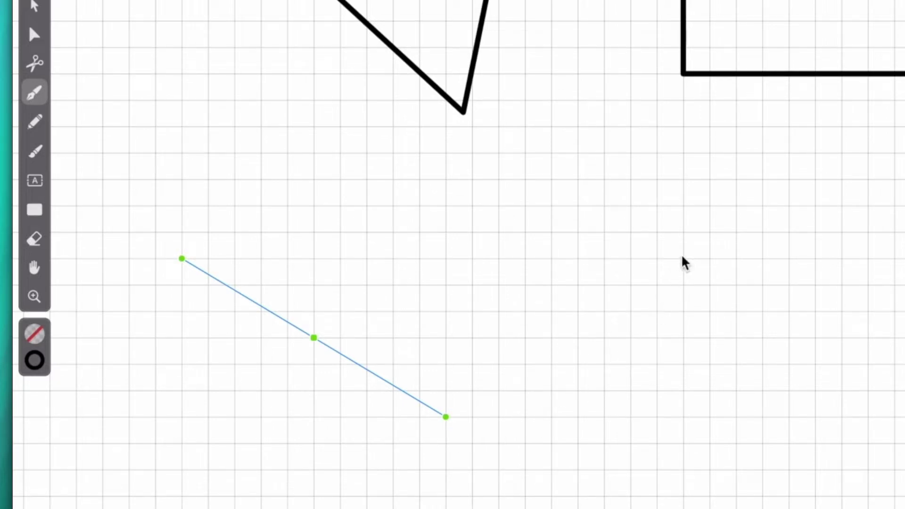
pyautogui.moveTo(683, 259); pyautogui.dragTo(760, 364)
pyautogui.press('Escape')
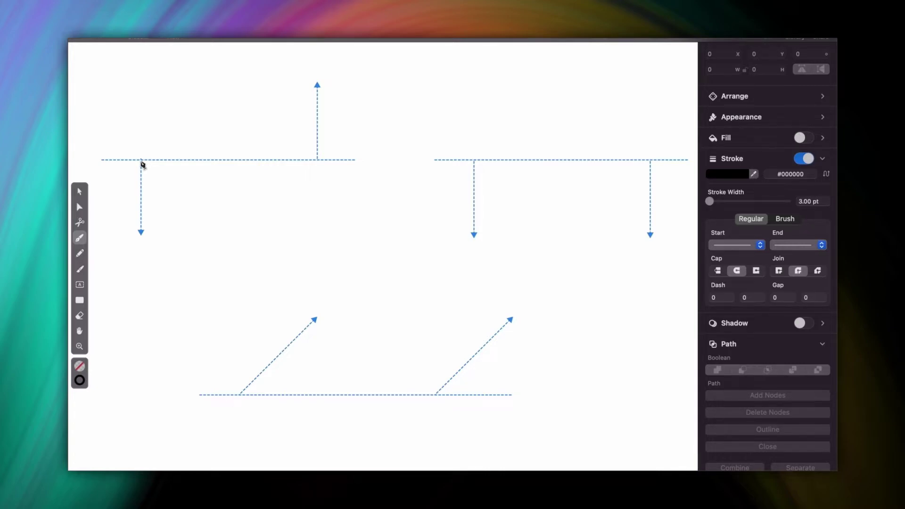
# Trace the U-shaped bowl guide with a curve from the left junction
pyautogui.moveTo(141, 162); pyautogui.dragTo(142, 185)
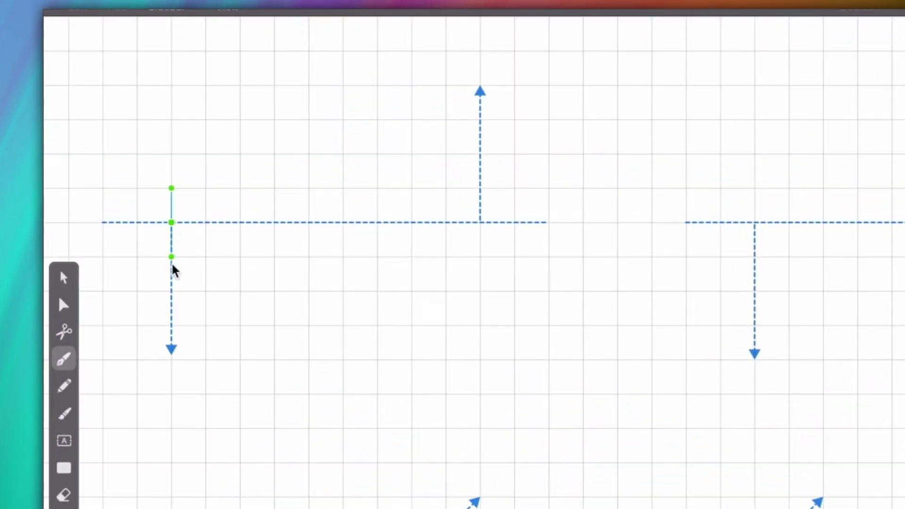
pyautogui.moveTo(172, 265); pyautogui.dragTo(172, 353)
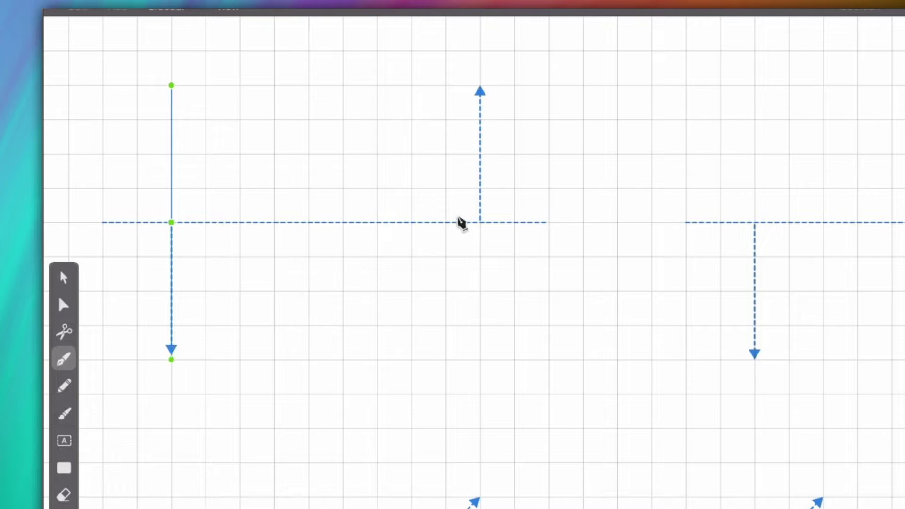
pyautogui.moveTo(480, 222); pyautogui.dragTo(480, 90)
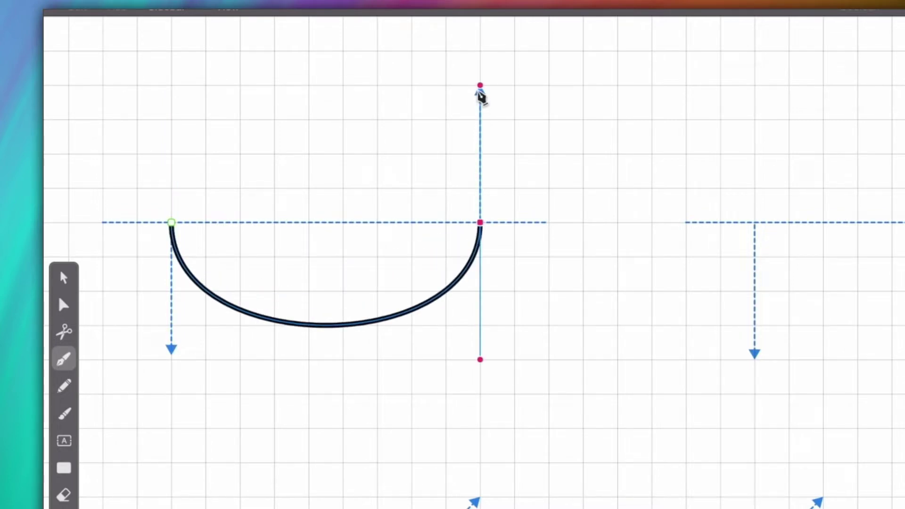
pyautogui.click(481, 225)
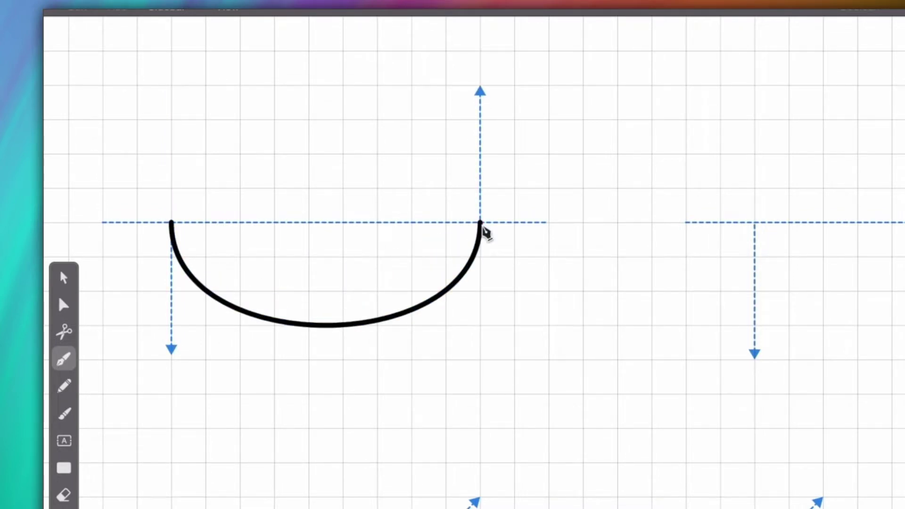
# Trace the S-shaped wave with vertical handles, then the lower guide's curve along its arrow
pyautogui.moveTo(527, 198); pyautogui.dragTo(531, 308)
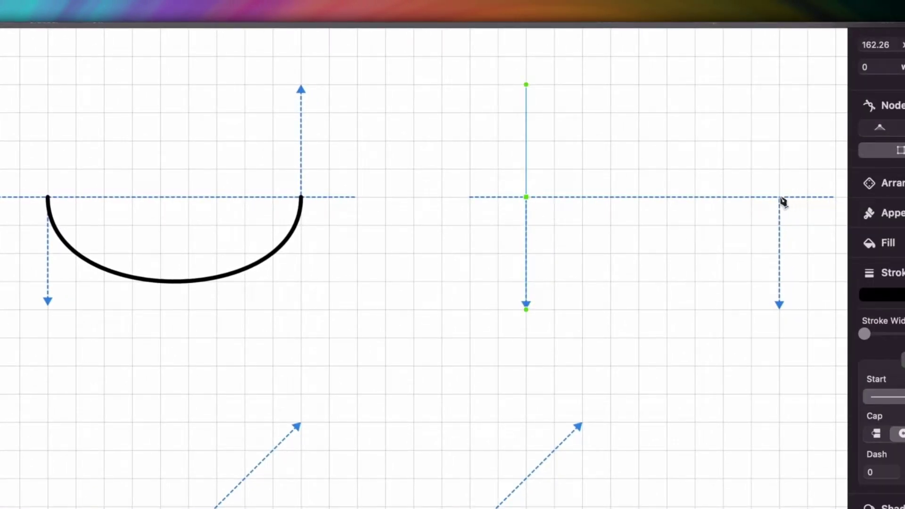
pyautogui.moveTo(780, 197); pyautogui.dragTo(781, 315)
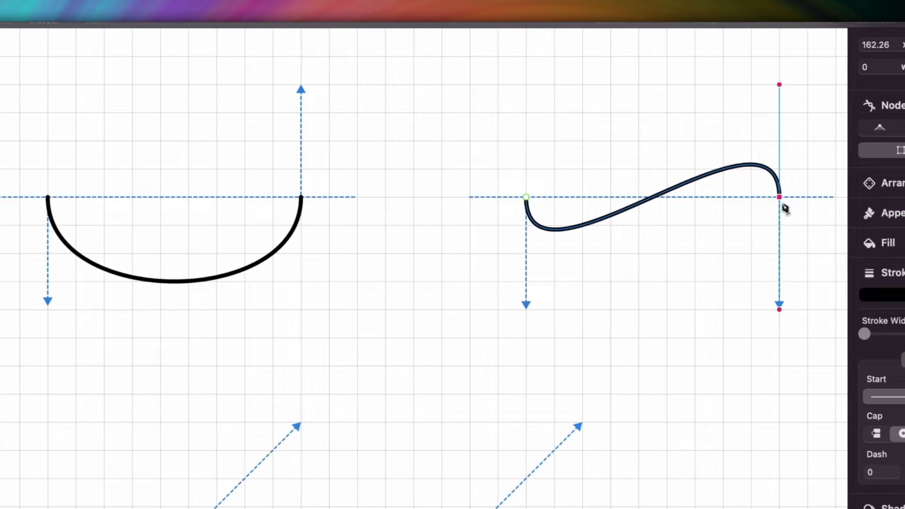
pyautogui.moveTo(224, 409); pyautogui.dragTo(318, 319)
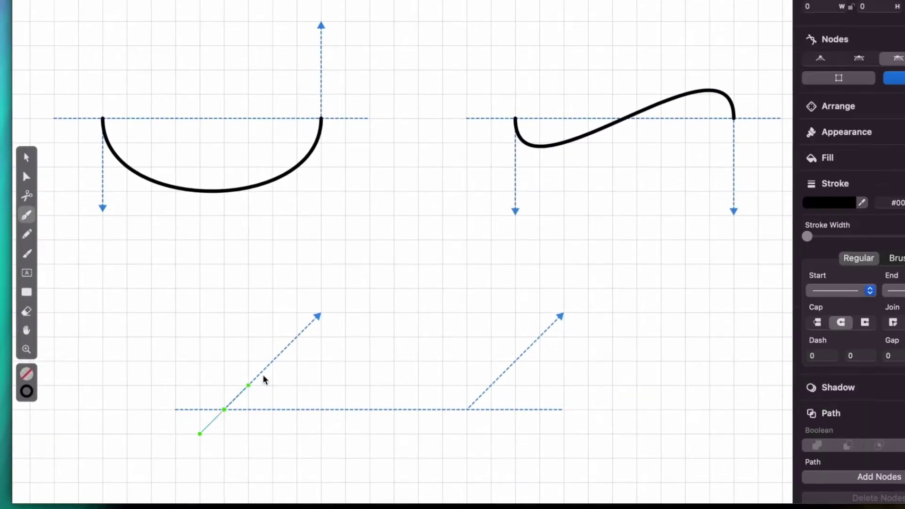
pyautogui.moveTo(467, 410); pyautogui.dragTo(556, 324)
pyautogui.click(466, 410)
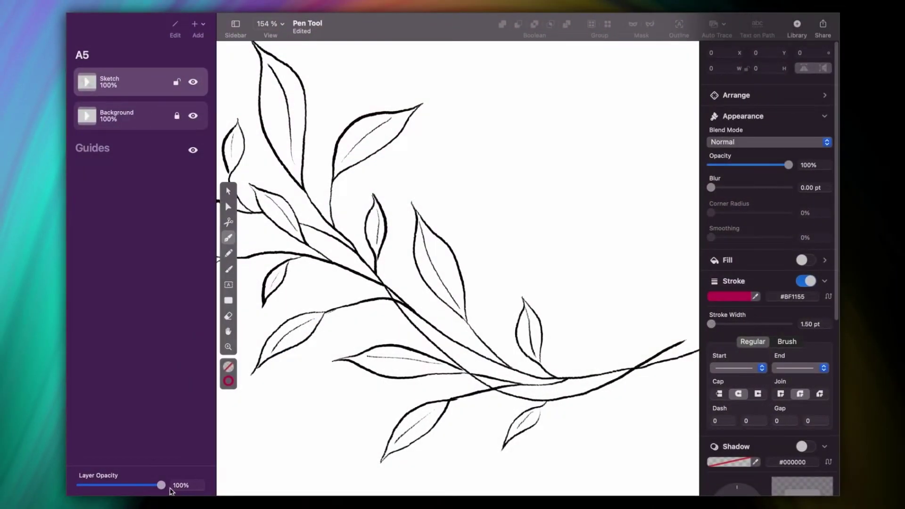
# Fade the Sketch layer to about 38% opacity, add a layer above it, and hide the layers panel
pyautogui.moveTo(162, 485); pyautogui.dragTo(114, 492)
pyautogui.click(197, 24)
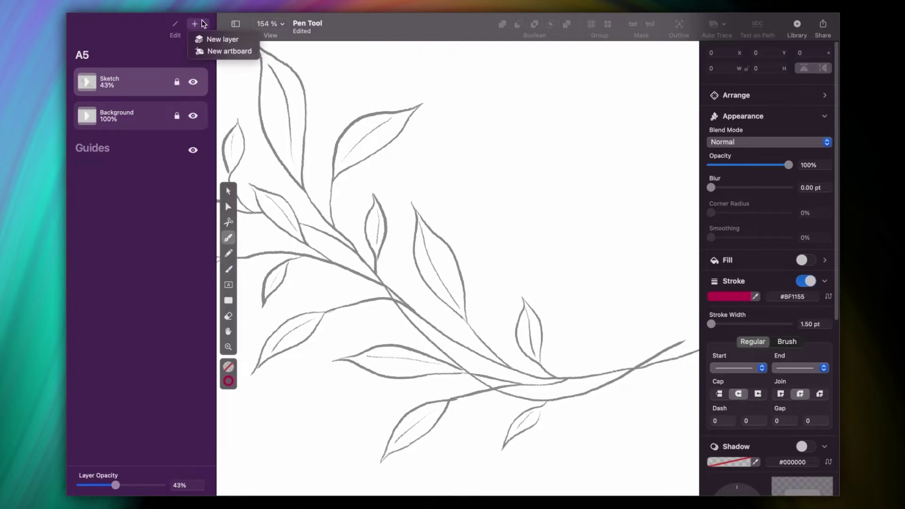
pyautogui.click(210, 34)
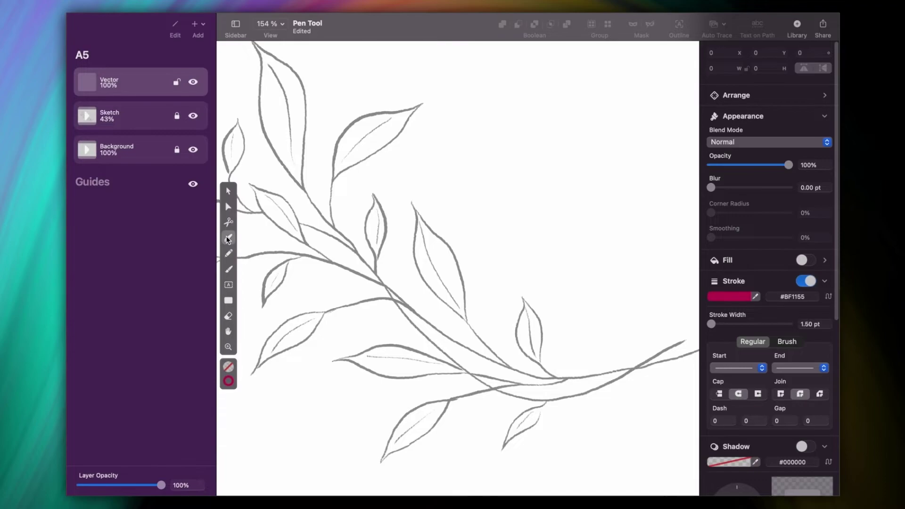
pyautogui.click(229, 26)
# Trace the main branch from its tip up the stem to the leaf with curved magenta nodes
pyautogui.hscroll(-5, 553, 339)
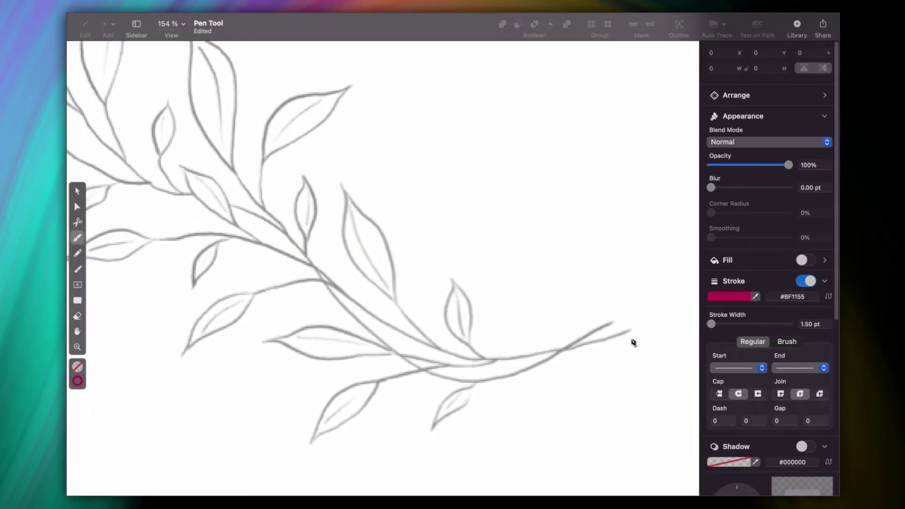
pyautogui.click(629, 336)
pyautogui.moveTo(527, 389); pyautogui.dragTo(496, 400)
pyautogui.moveTo(414, 371); pyautogui.dragTo(367, 333)
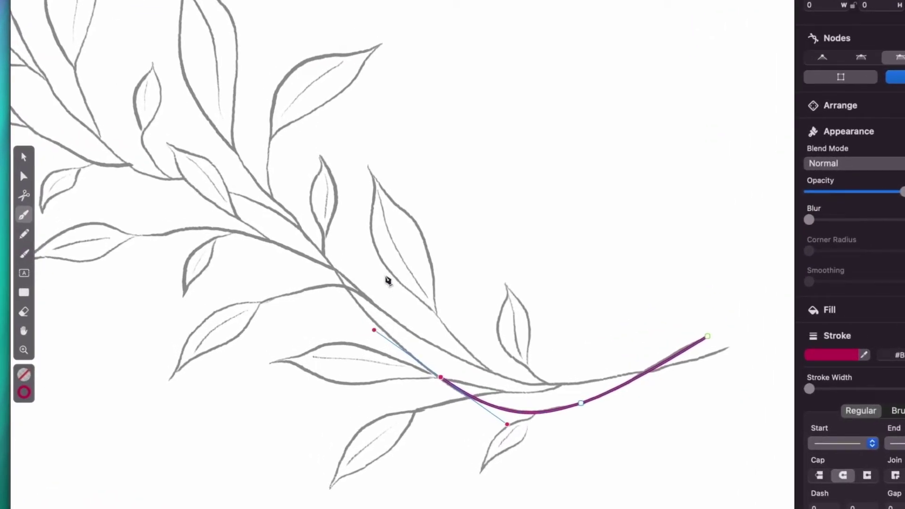
pyautogui.scroll(5, 372, 294)
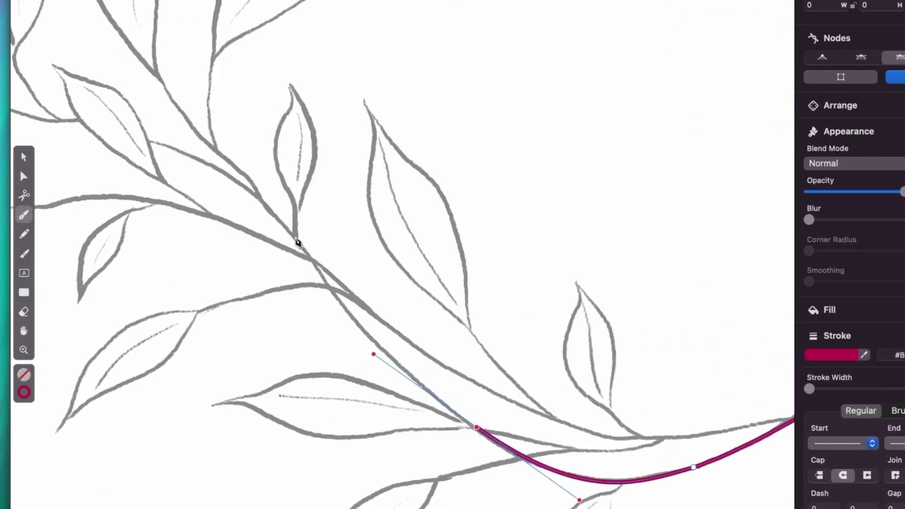
pyautogui.moveTo(296, 238); pyautogui.dragTo(283, 214)
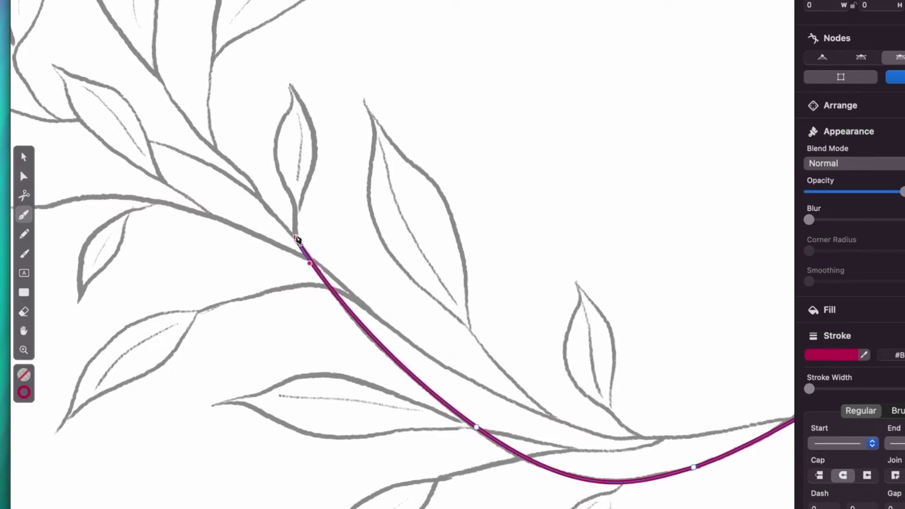
pyautogui.scroll(4, 297, 240)
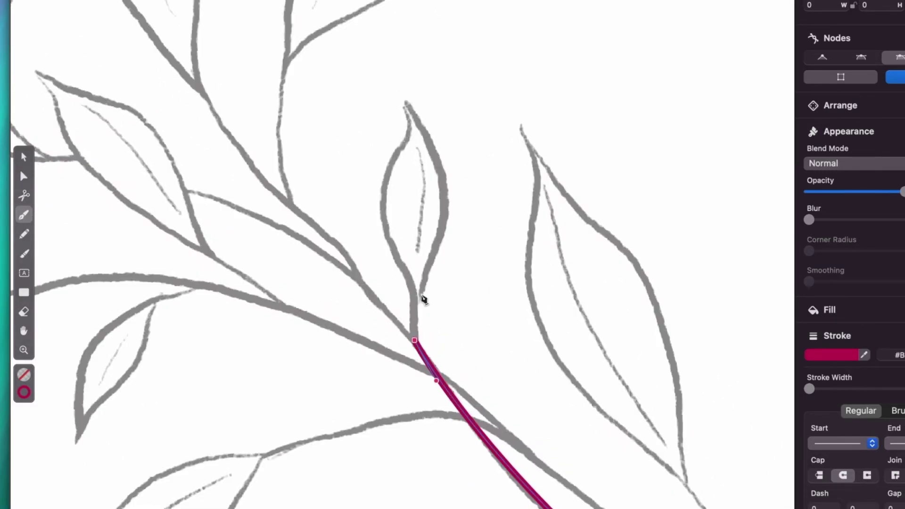
pyautogui.moveTo(421, 294); pyautogui.dragTo(430, 278)
# Draw the leaf's right edge up to a sharp corner tip, redoing the tip segment once
pyautogui.moveTo(409, 104); pyautogui.dragTo(339, 13)
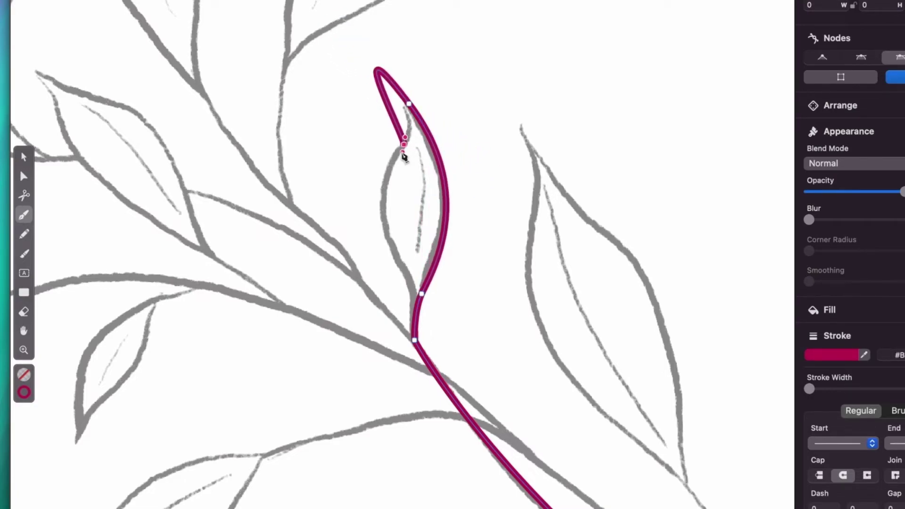
pyautogui.click(409, 104)
pyautogui.press('BackSpace')
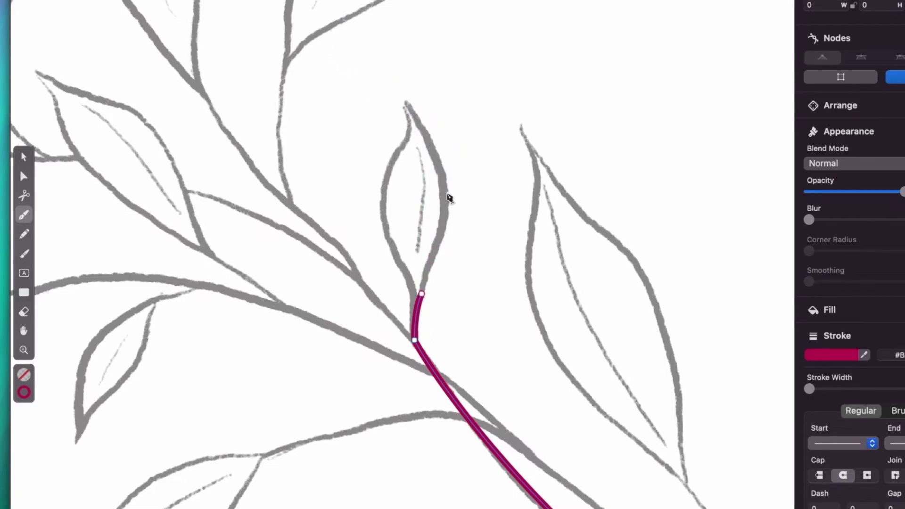
pyautogui.moveTo(448, 186); pyautogui.dragTo(448, 158)
pyautogui.moveTo(406, 101); pyautogui.dragTo(390, 75)
pyautogui.click(406, 102)
# Curve down the leaf's left edge, join it to the stem, and select the top node with the Node tool
pyautogui.moveTo(403, 146); pyautogui.dragTo(389, 157)
pyautogui.moveTo(383, 219); pyautogui.dragTo(385, 251)
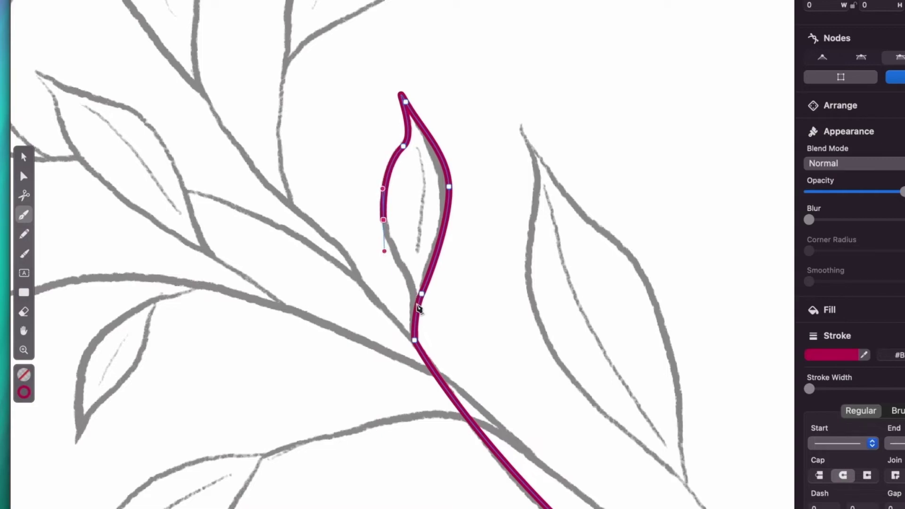
pyautogui.click(417, 304)
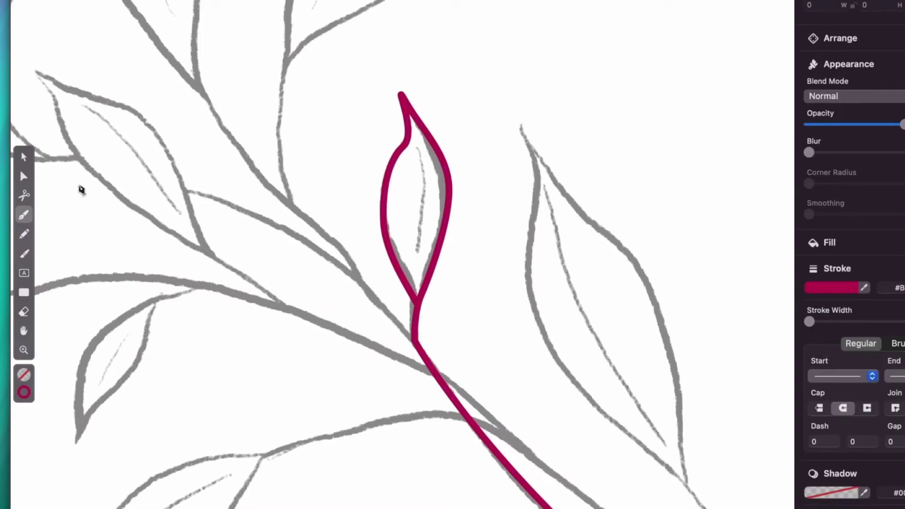
pyautogui.press('a')
pyautogui.click(406, 102)
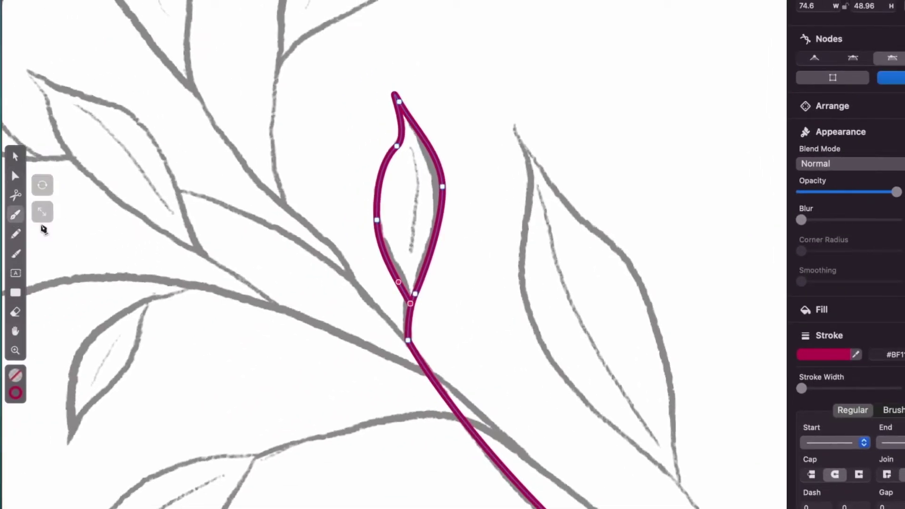
# Outline the larger neighbouring leaf as a closed magenta path with a sharp Option-broken tip
pyautogui.click(604, 324)
pyautogui.hscroll(3, 606, 326)
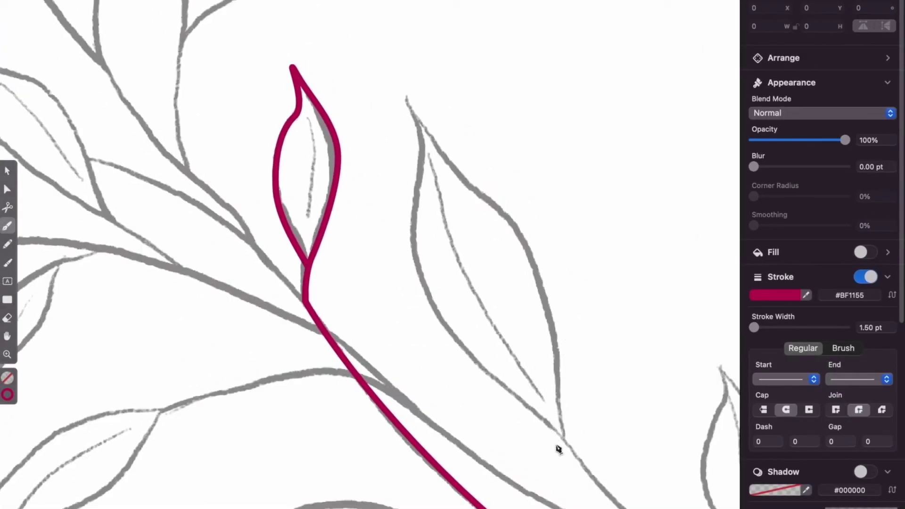
pyautogui.click(562, 435)
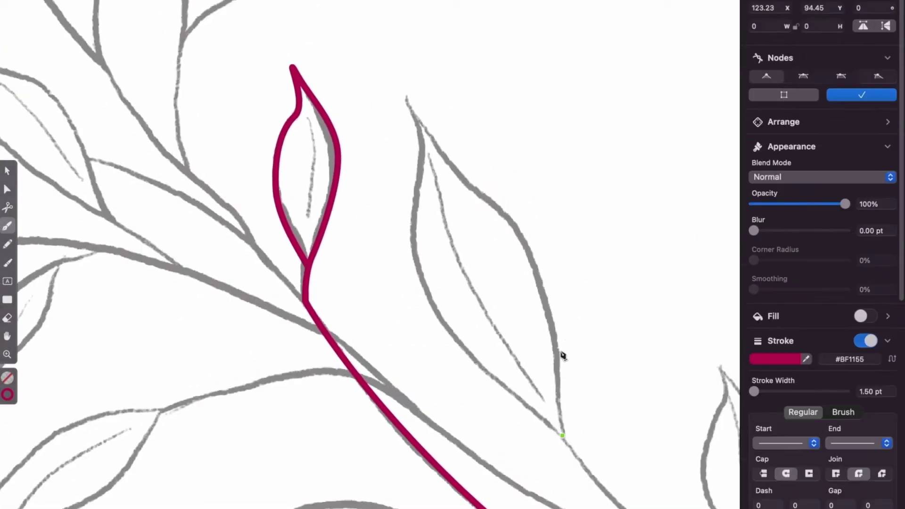
pyautogui.moveTo(510, 223); pyautogui.dragTo(464, 156)
pyautogui.moveTo(412, 111); pyautogui.dragTo(369, 32)
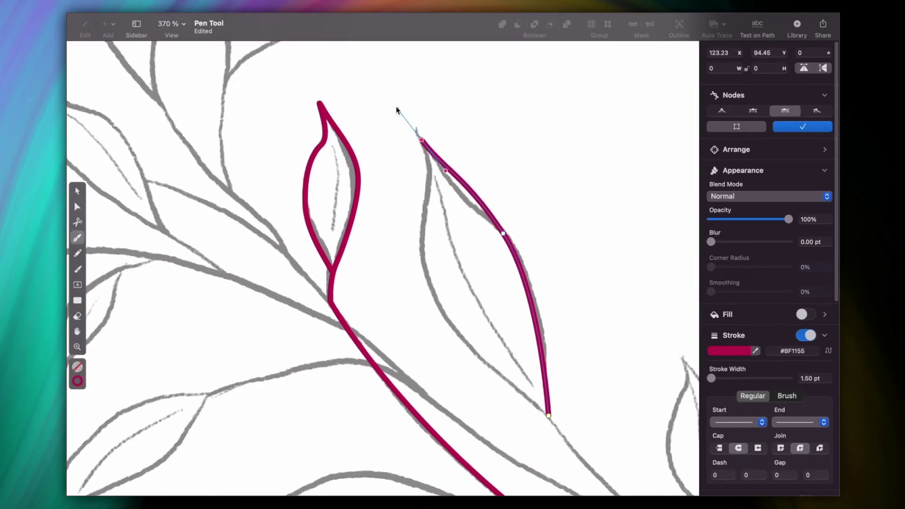
pyautogui.press('alt')
pyautogui.moveTo(384, 75); pyautogui.dragTo(423, 143)
pyautogui.moveTo(426, 199); pyautogui.dragTo(421, 226)
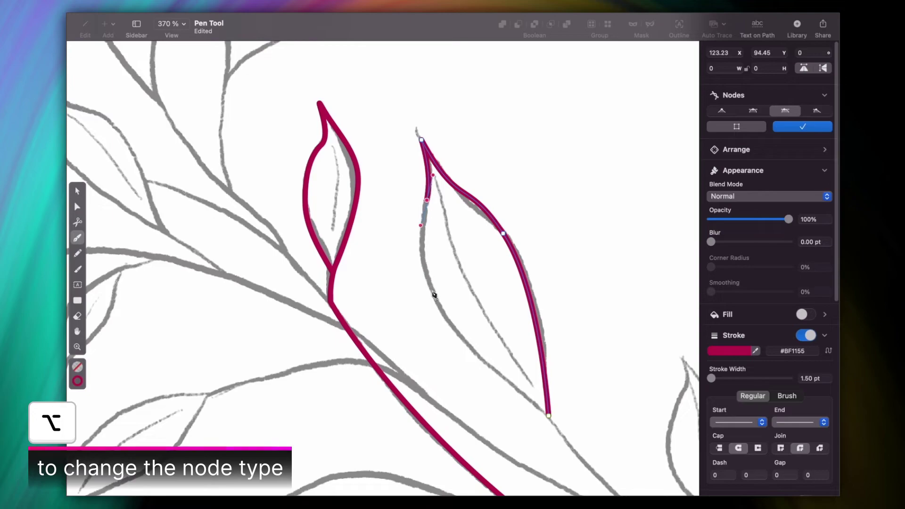
pyautogui.moveTo(439, 307); pyautogui.dragTo(460, 338)
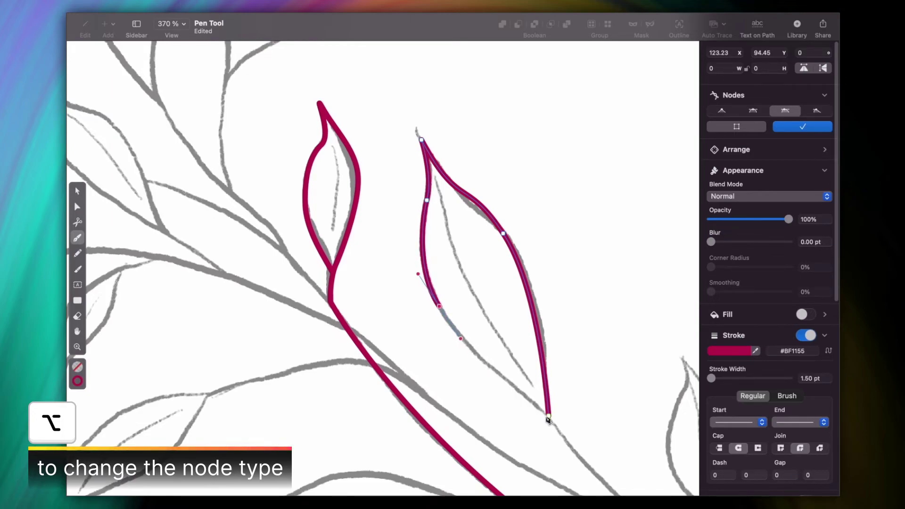
pyautogui.click(548, 415)
pyautogui.press('Escape')
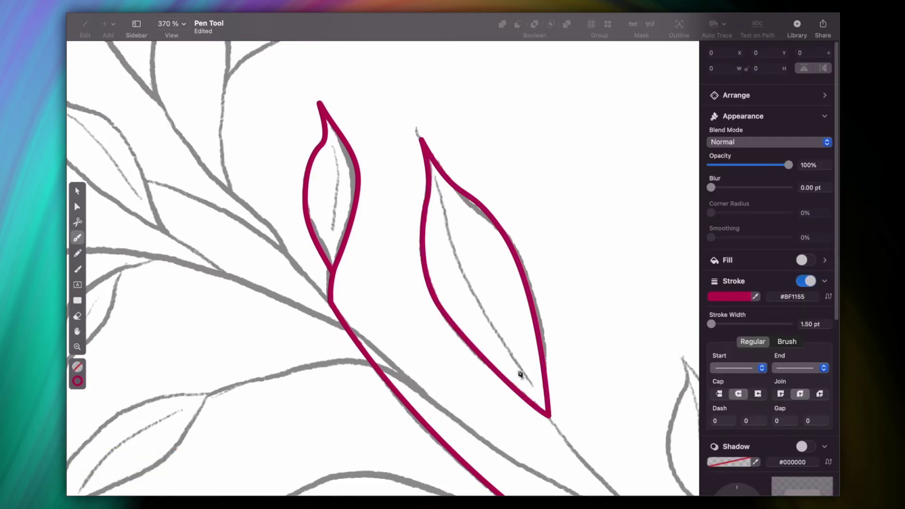
# Start a new path at the tall leaf's tip and curve it down its left edge
pyautogui.scroll(8, 165, 196)
pyautogui.hscroll(-4, 166, 196)
pyautogui.click(202, 103)
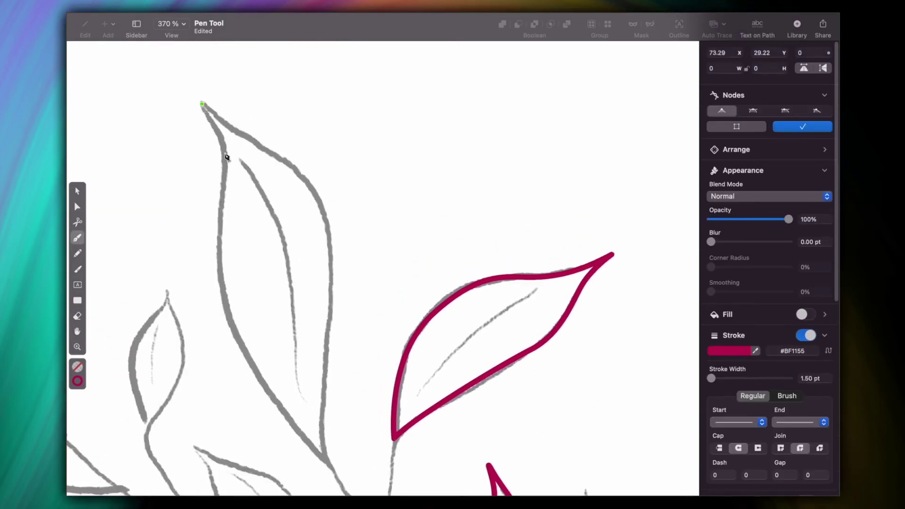
pyautogui.moveTo(225, 148); pyautogui.dragTo(224, 168)
pyautogui.click(222, 292)
pyautogui.moveTo(325, 460); pyautogui.dragTo(356, 473)
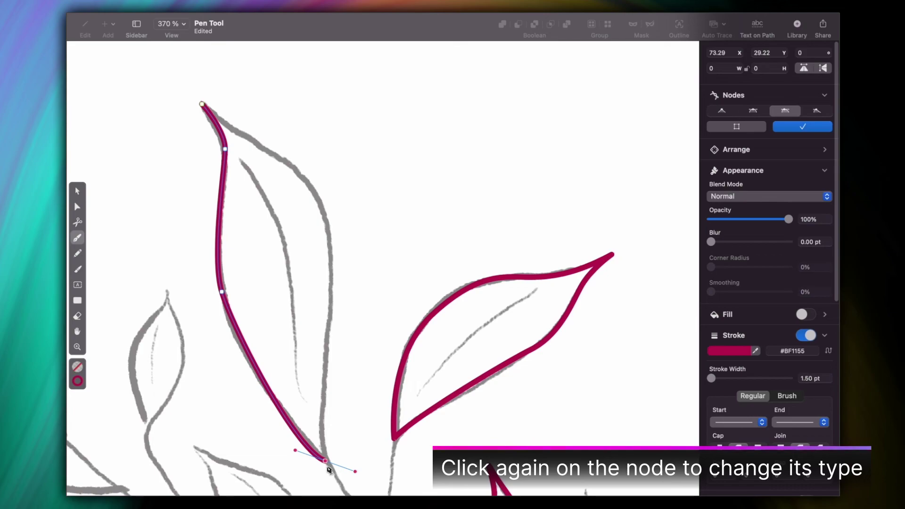